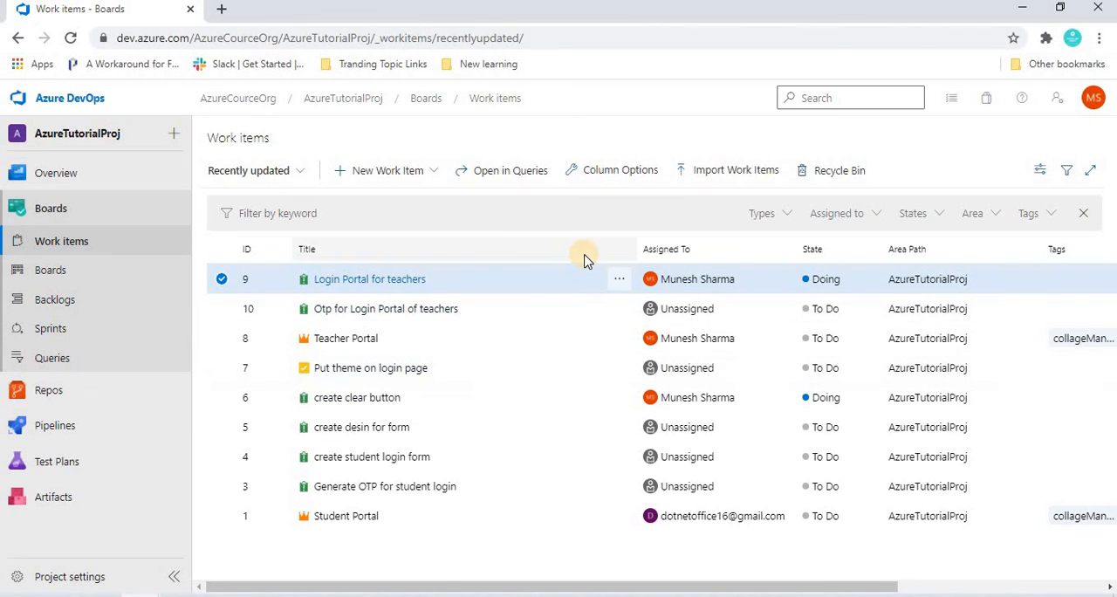
# - Remove the Tags, Comment Count and Activity Date columns in the work items list's column options
pyautogui.click(595, 176)
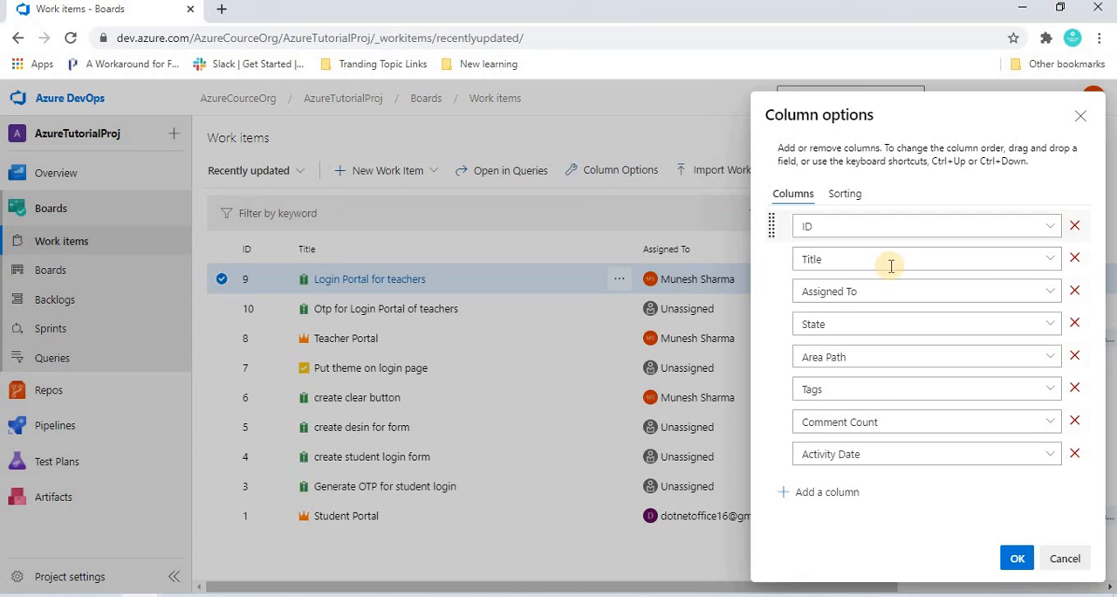
pyautogui.click(812, 225)
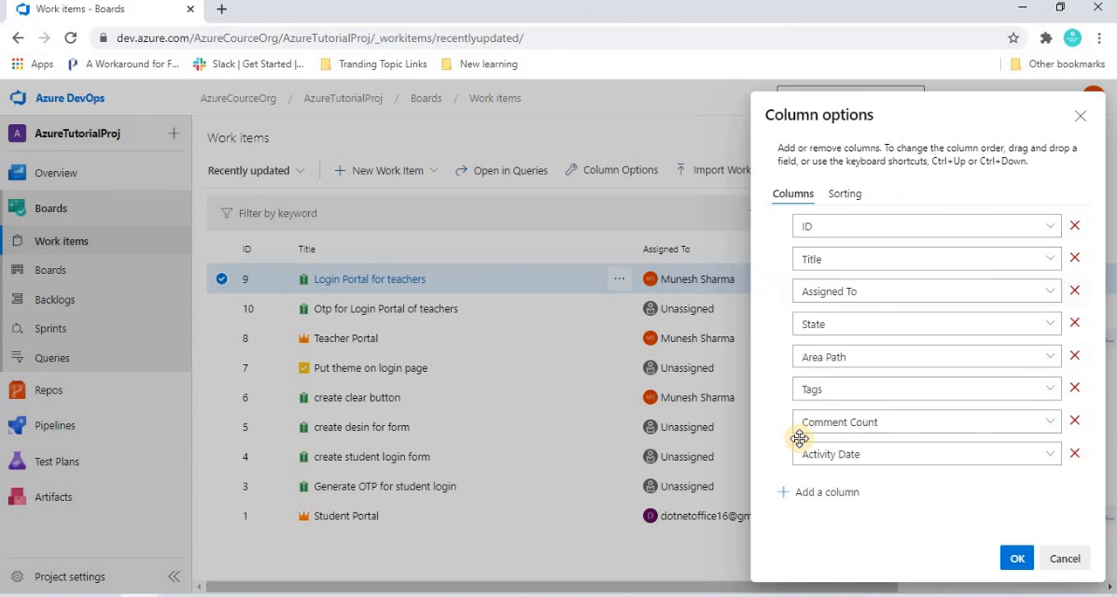
pyautogui.click(841, 391)
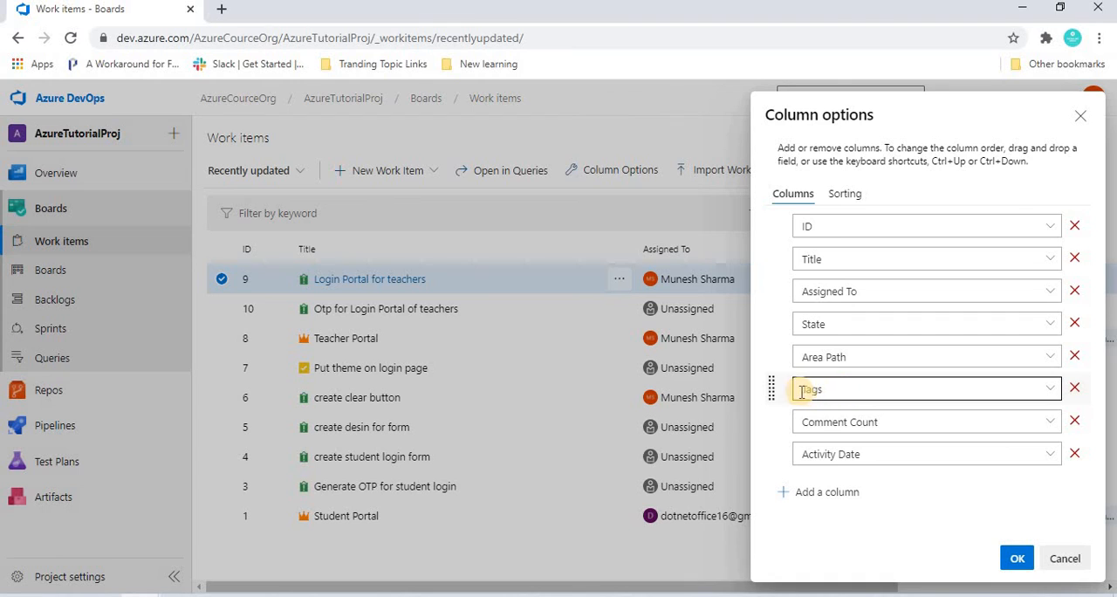
pyautogui.click(1076, 390)
pyautogui.click(1077, 390)
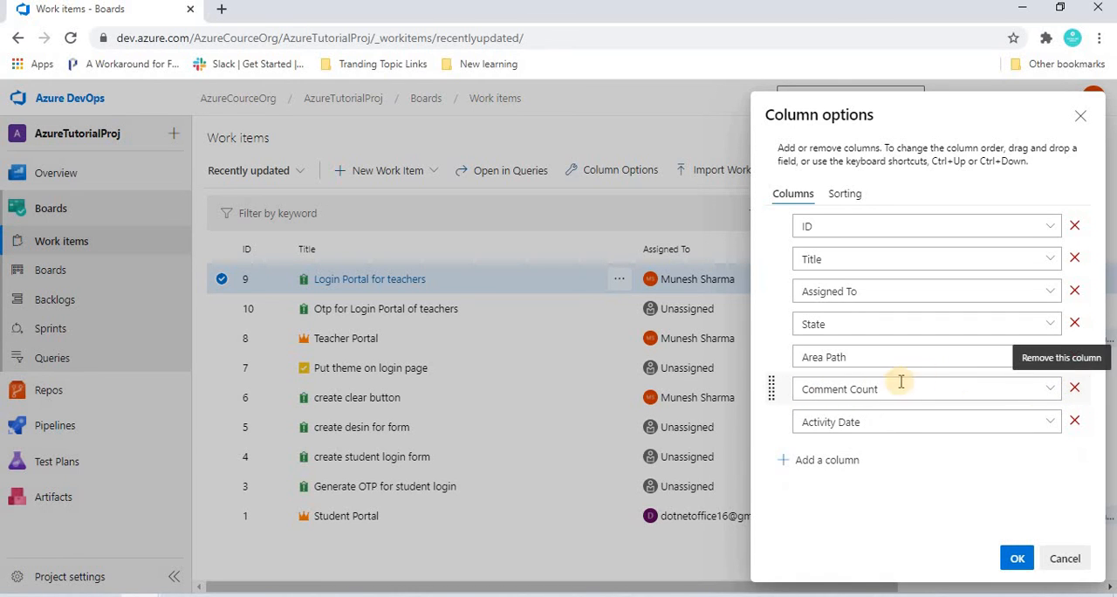
pyautogui.click(1076, 389)
pyautogui.click(1076, 389)
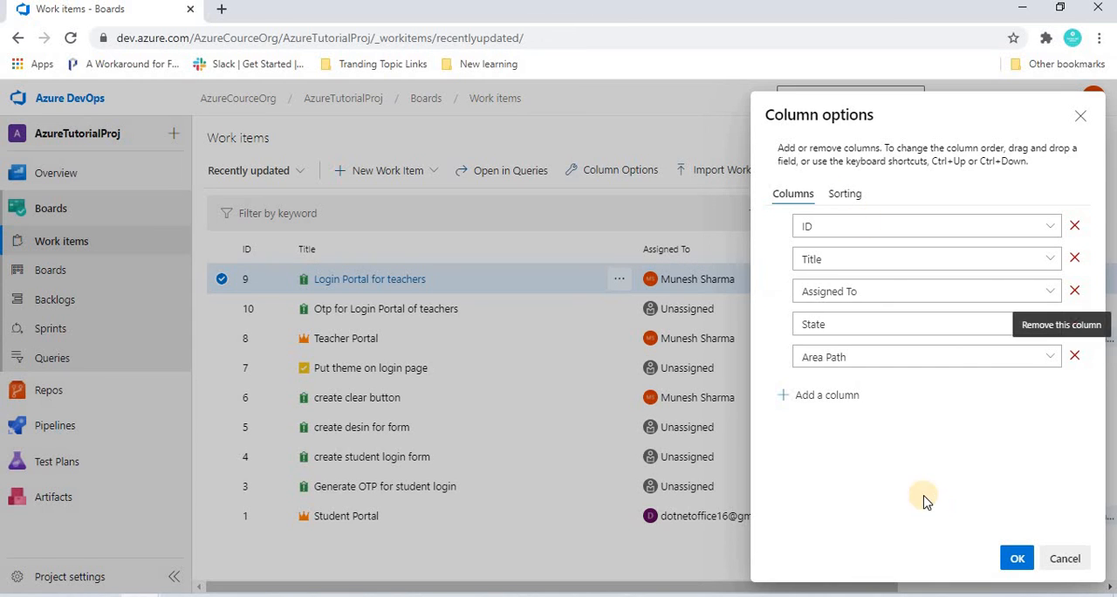
# - Add a Description column after Area Path, apply the column options and view the new column in the work items list
pyautogui.click(813, 400)
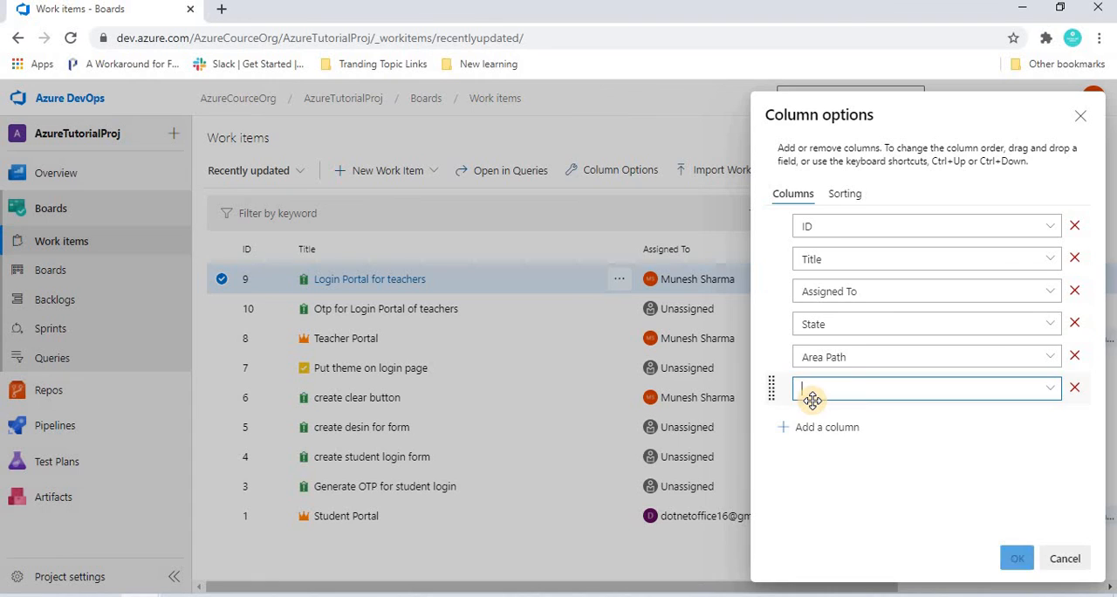
pyautogui.click(1051, 391)
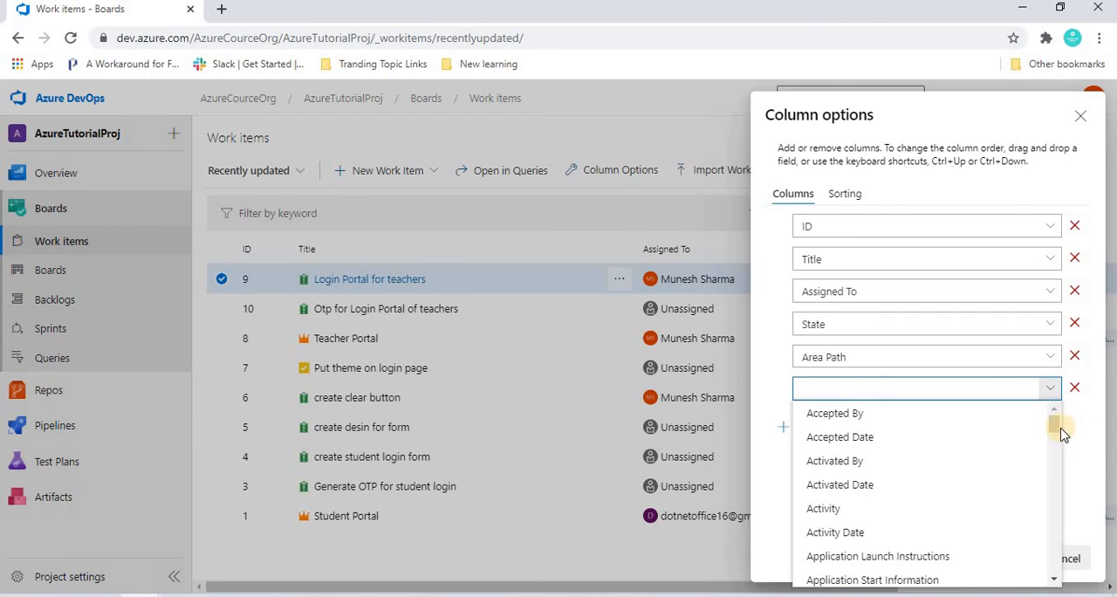
pyautogui.moveTo(1054, 456); pyautogui.dragTo(1055, 503)
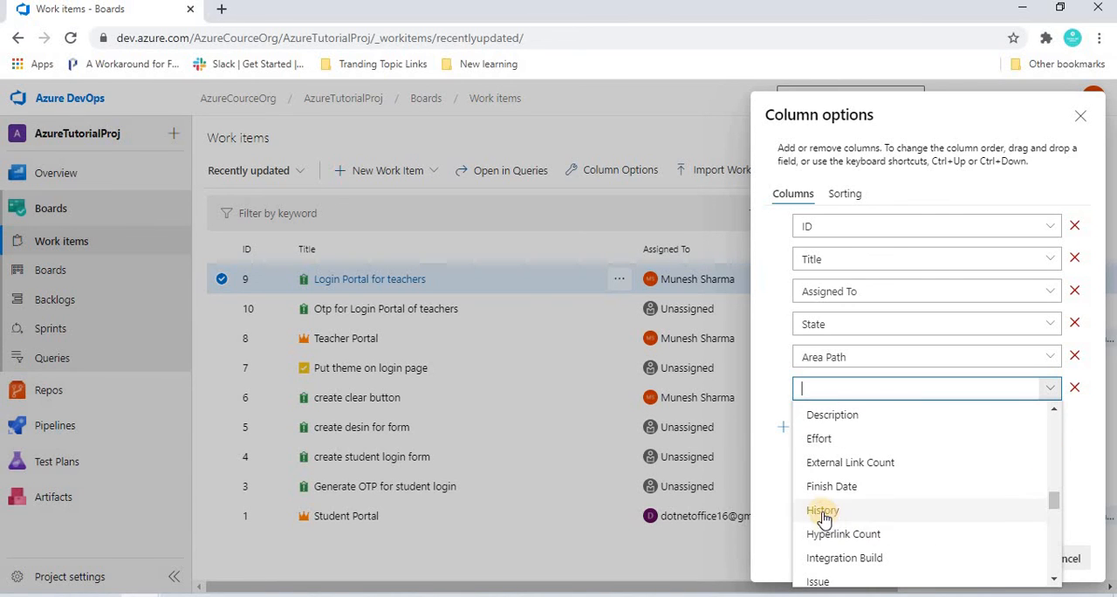
pyautogui.click(838, 416)
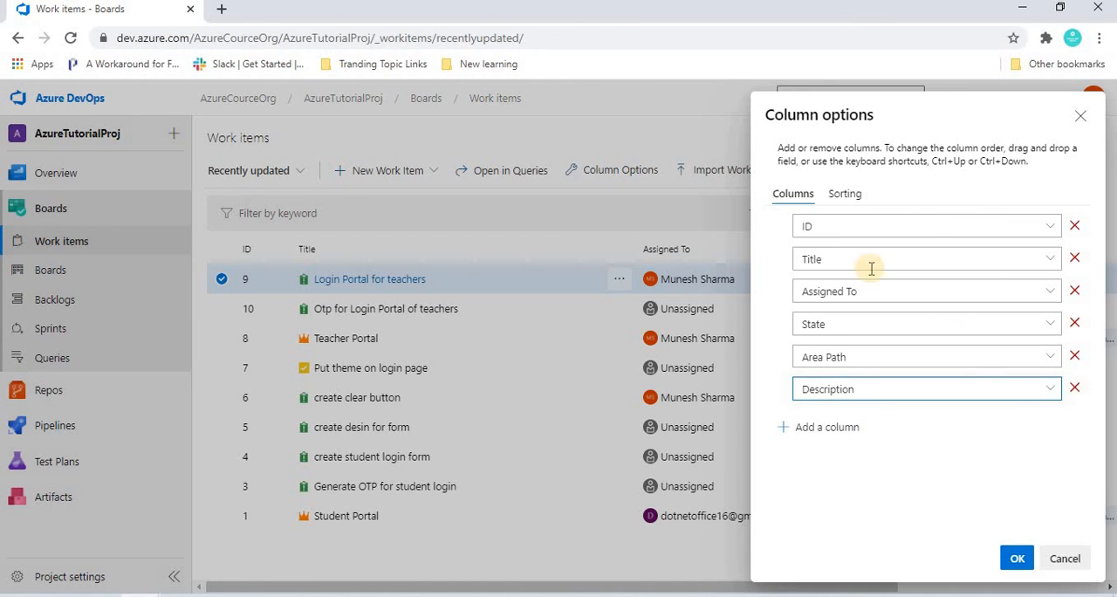
pyautogui.click(1015, 560)
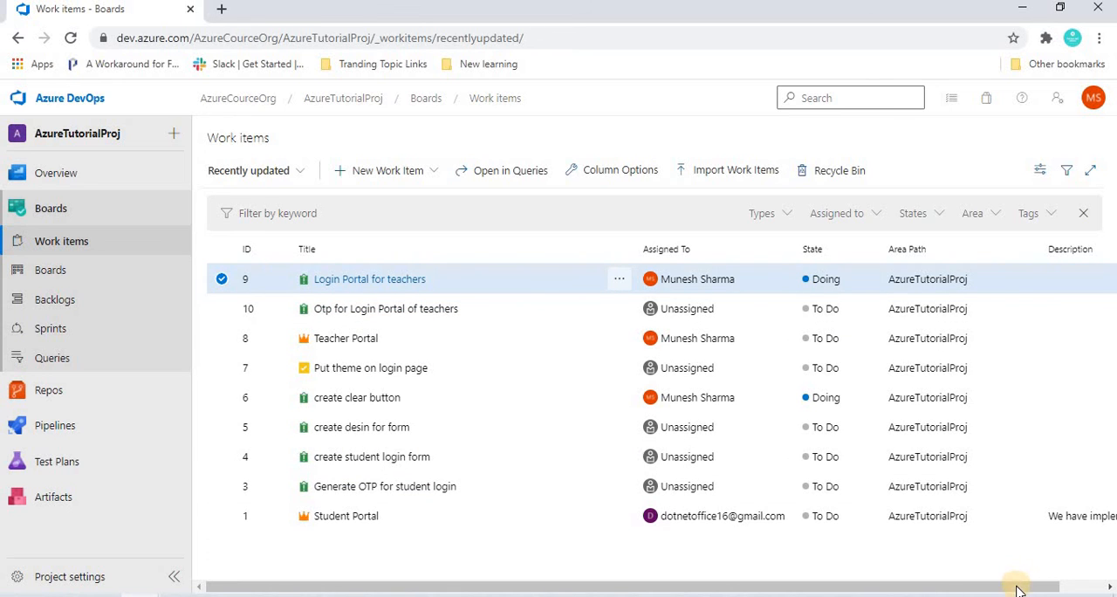
pyautogui.moveTo(1016, 585); pyautogui.dragTo(1070, 586)
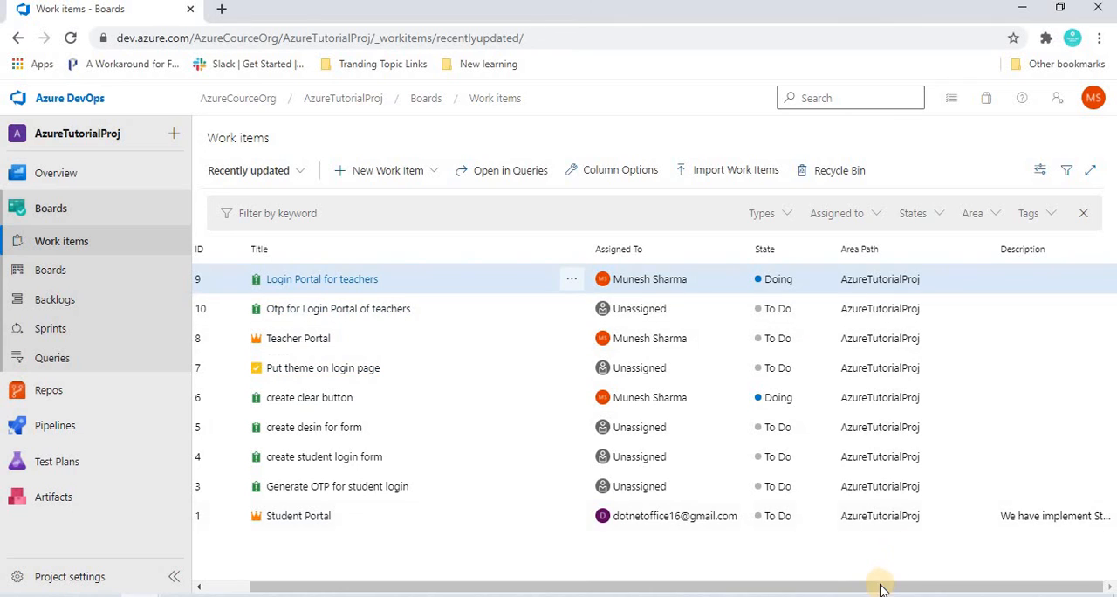
pyautogui.moveTo(881, 587); pyautogui.dragTo(621, 589)
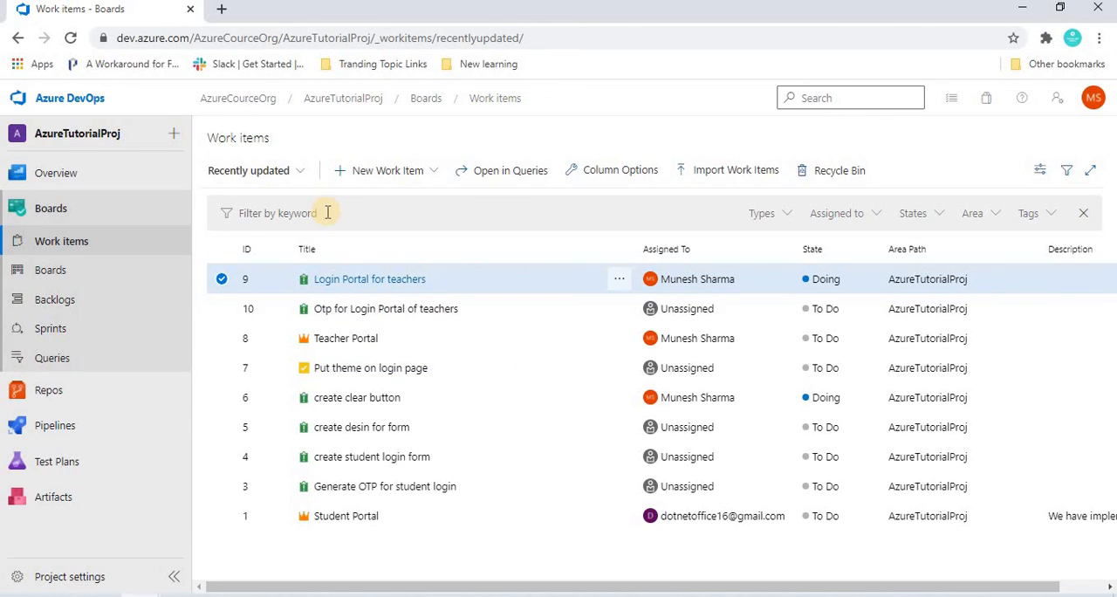
# - Sort the work items by ID instead of Activity Date, and switch the order to ascending
pyautogui.click(608, 174)
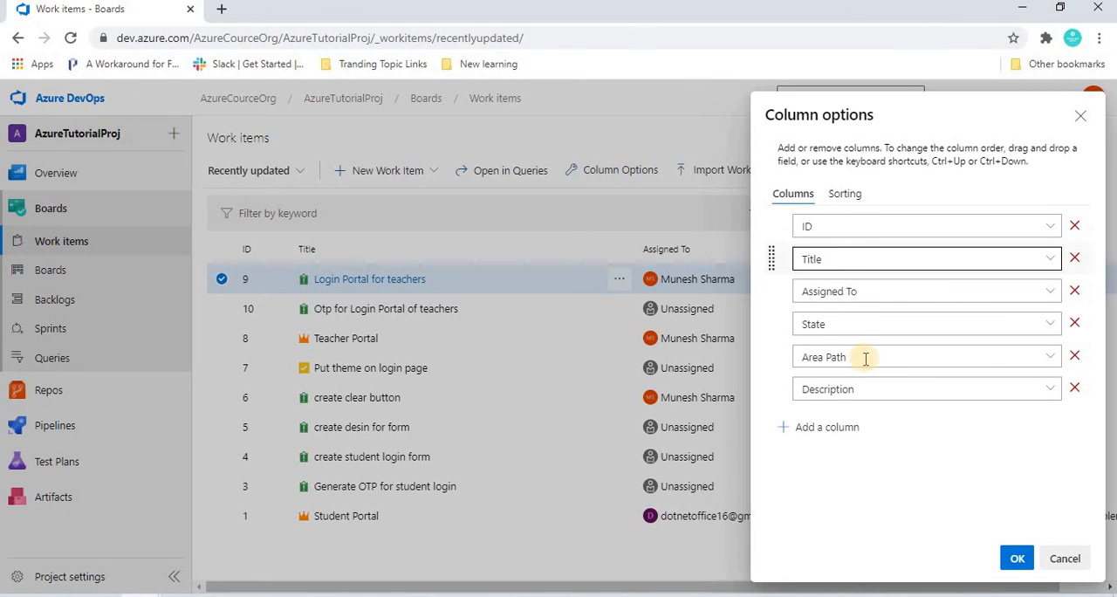
pyautogui.click(849, 197)
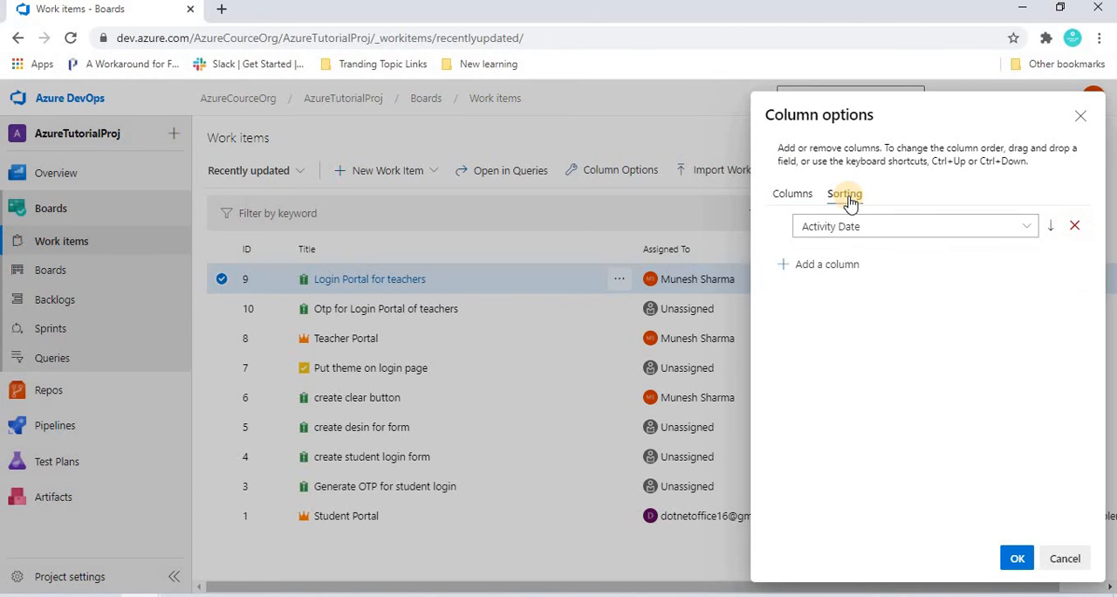
pyautogui.click(935, 228)
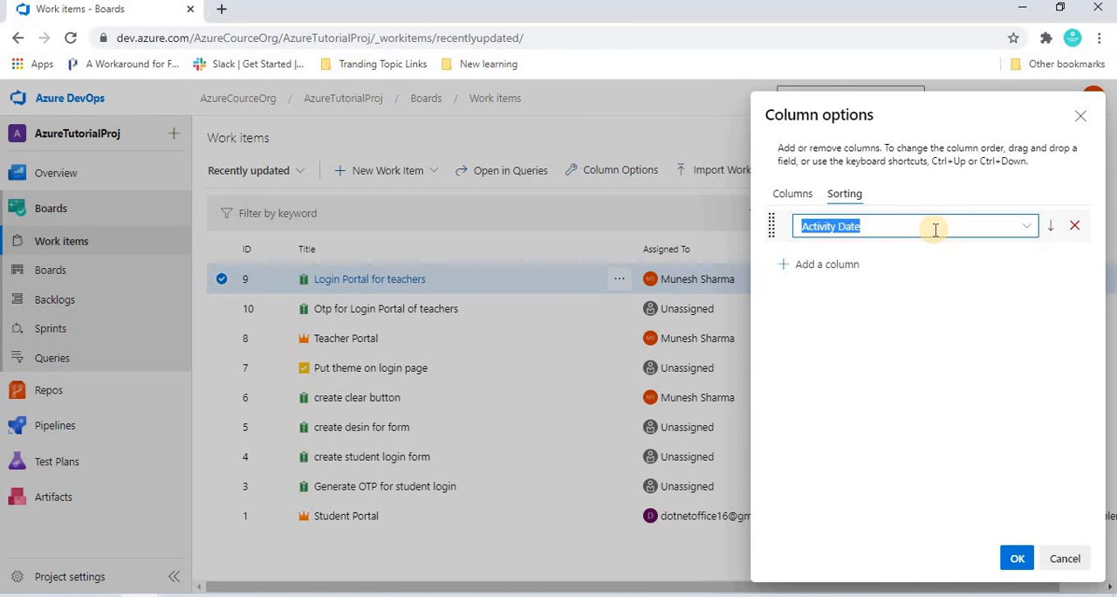
pyautogui.click(1025, 226)
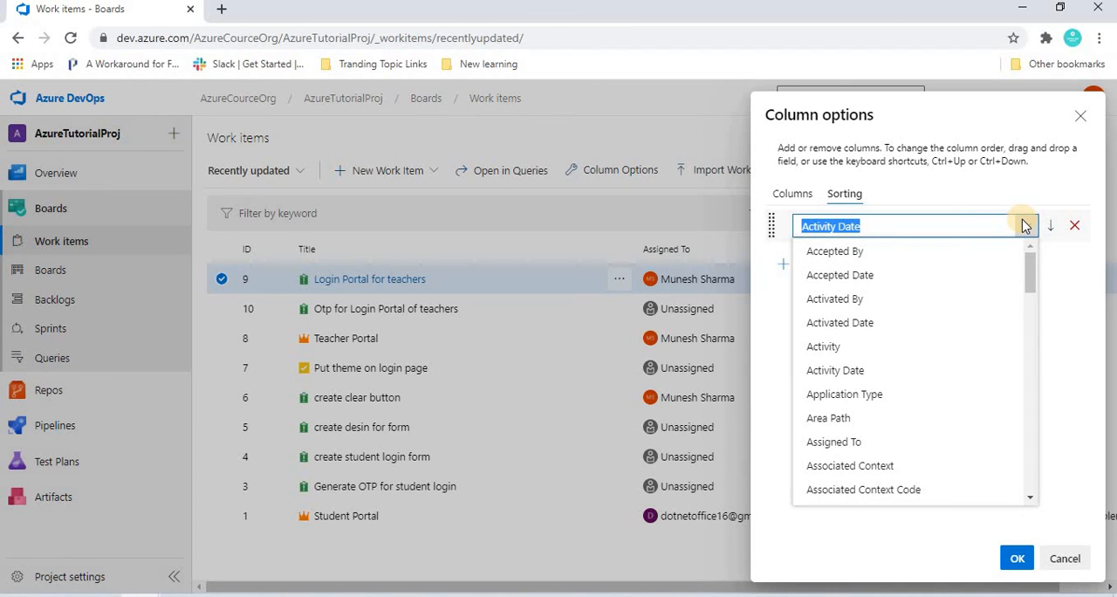
pyautogui.write('Id')
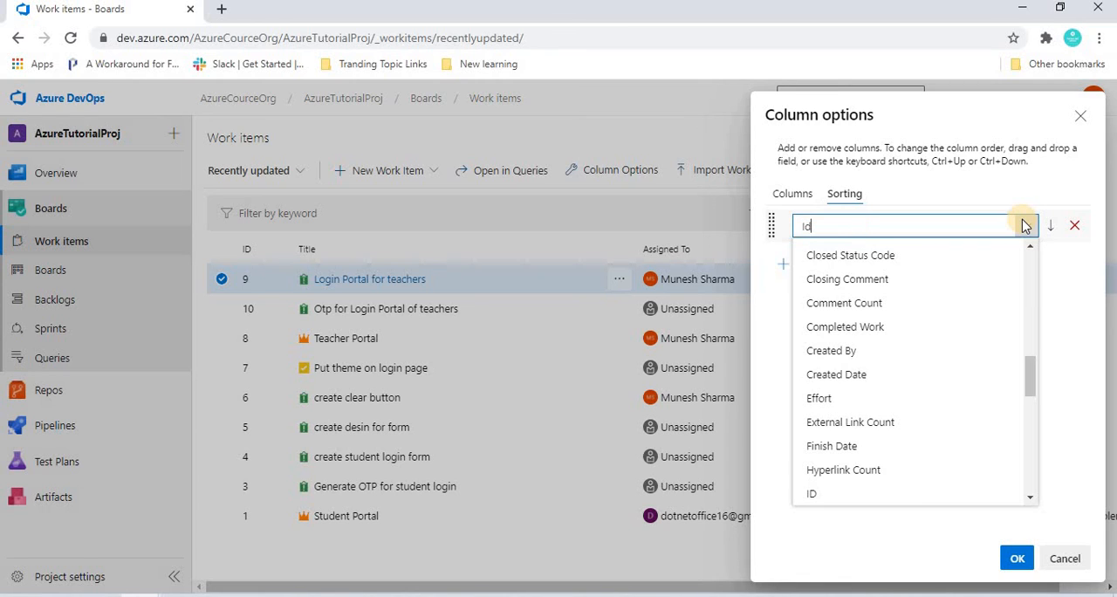
pyautogui.click(815, 494)
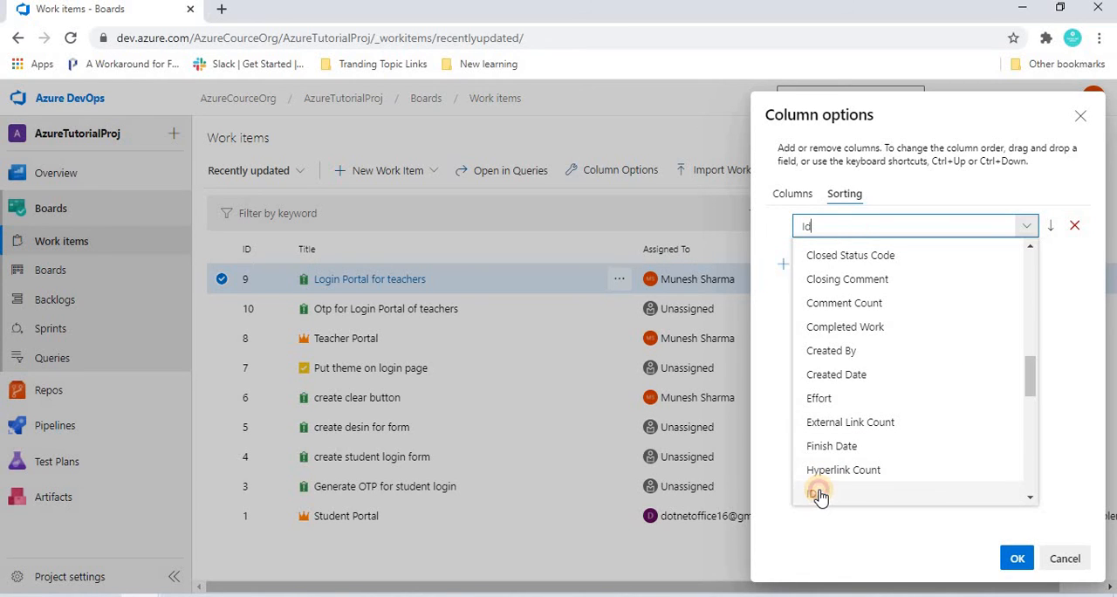
pyautogui.click(1017, 563)
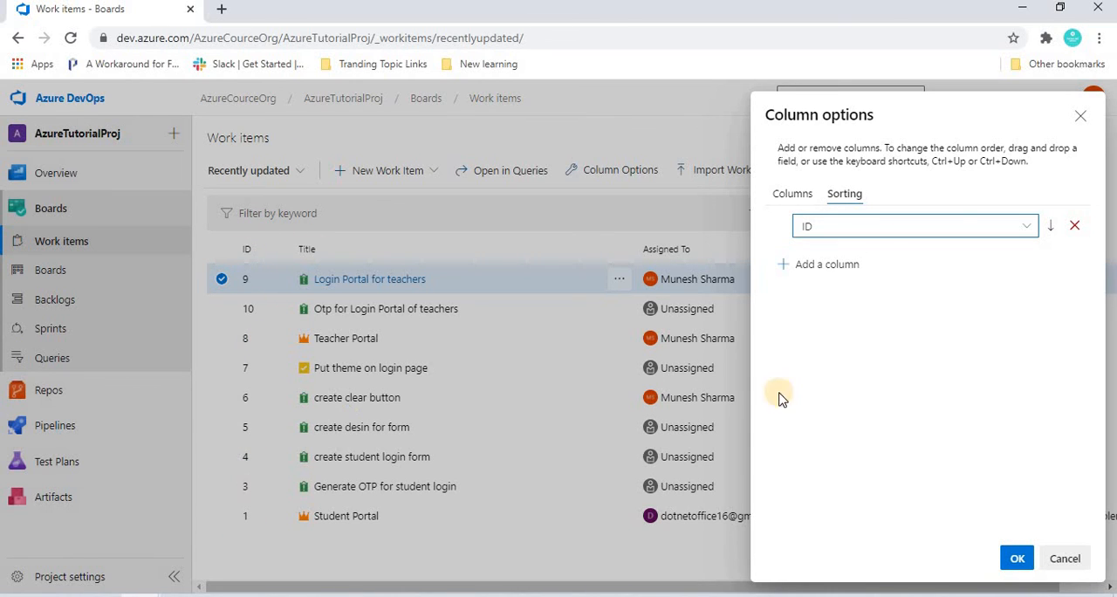
pyautogui.click(1015, 559)
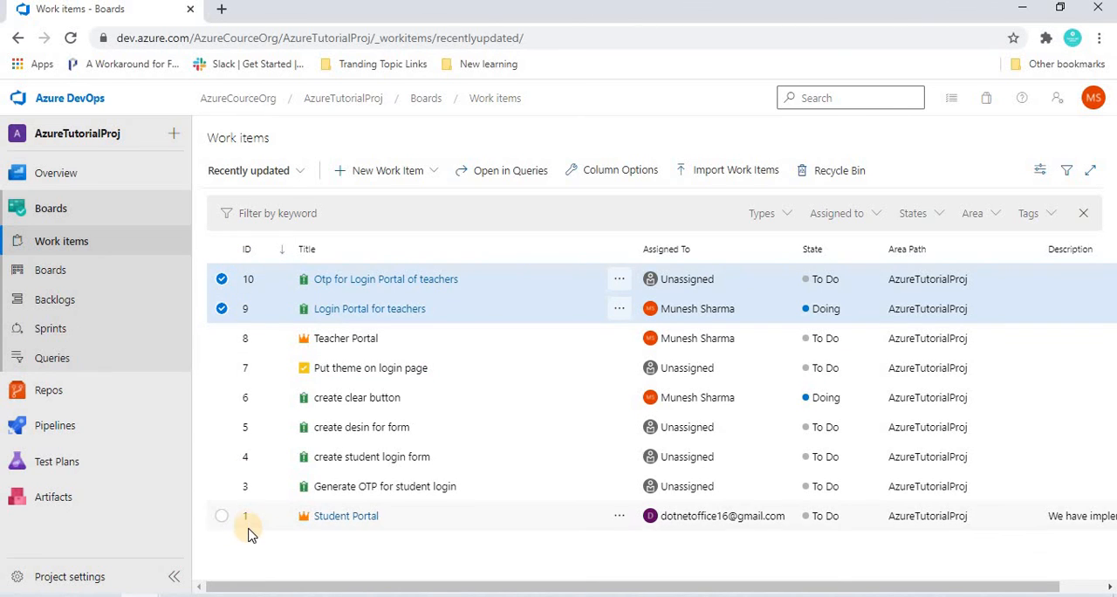
pyautogui.click(250, 256)
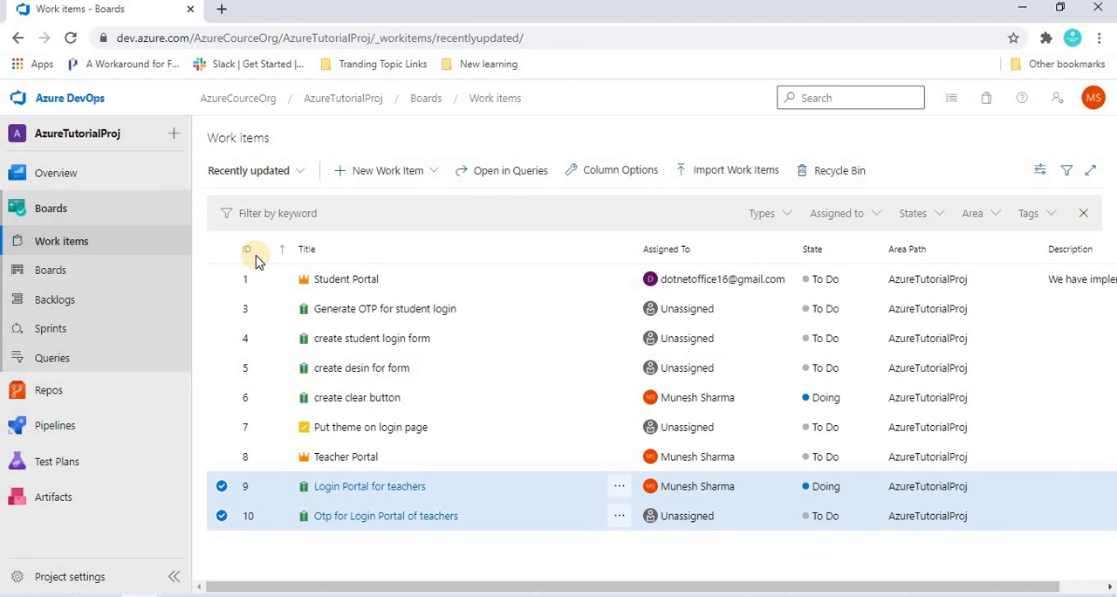
# - Reorder the work items columns so that Area Path comes directly after ID, and apply the change
pyautogui.click(620, 171)
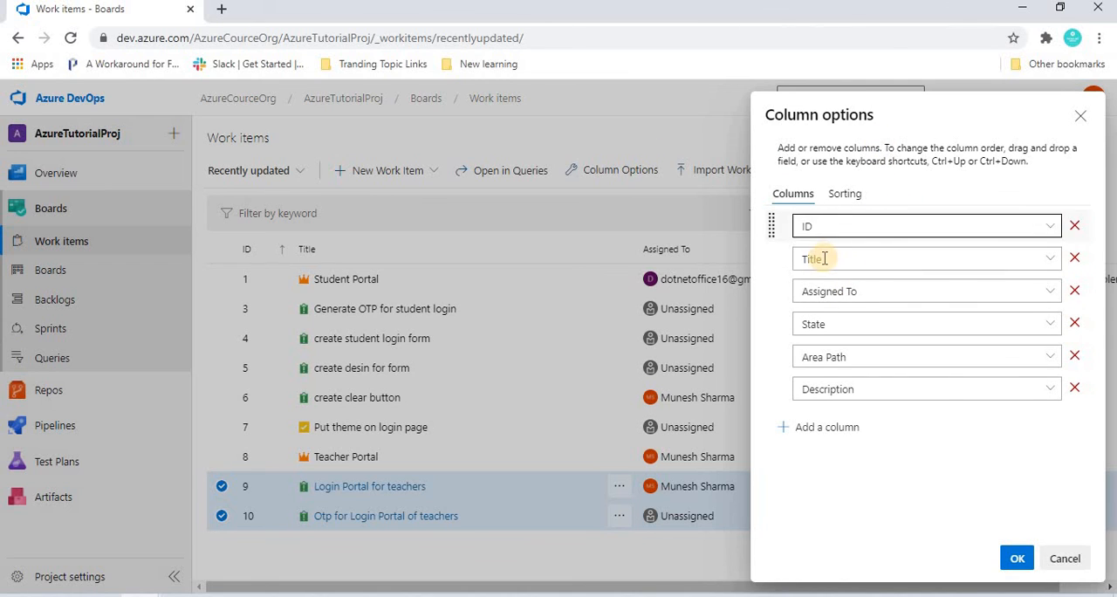
pyautogui.click(826, 260)
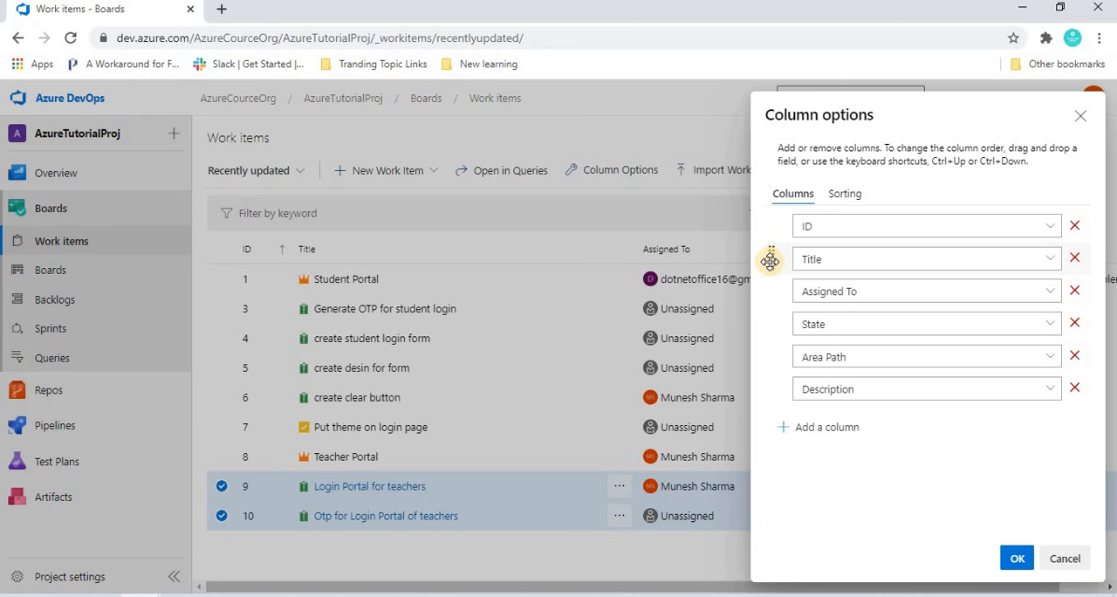
pyautogui.moveTo(770, 261); pyautogui.dragTo(771, 229)
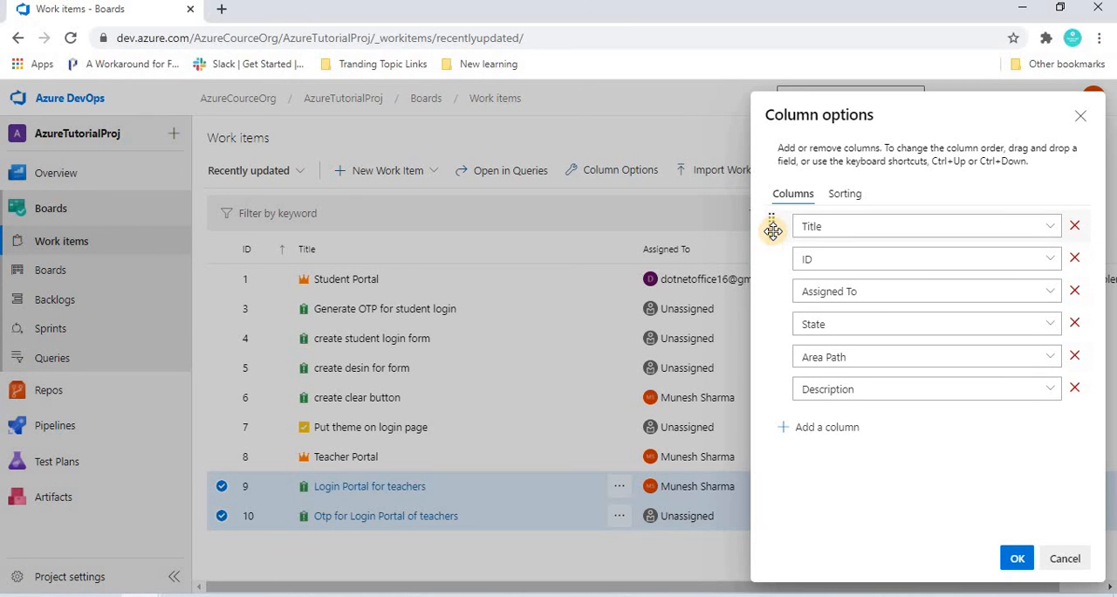
pyautogui.moveTo(777, 284); pyautogui.dragTo(769, 227)
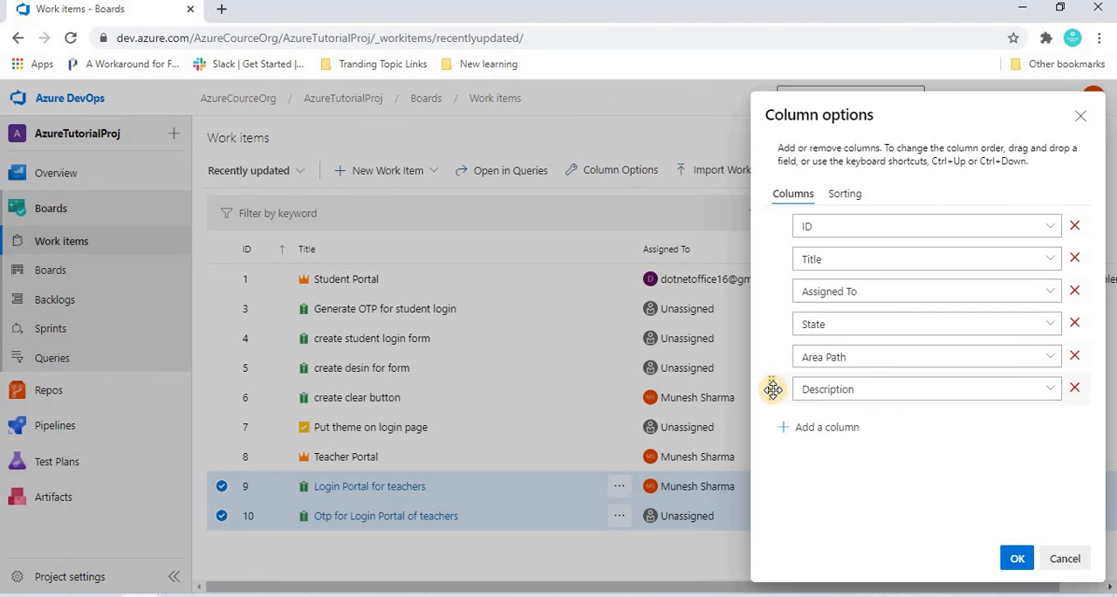
pyautogui.moveTo(773, 353); pyautogui.dragTo(771, 259)
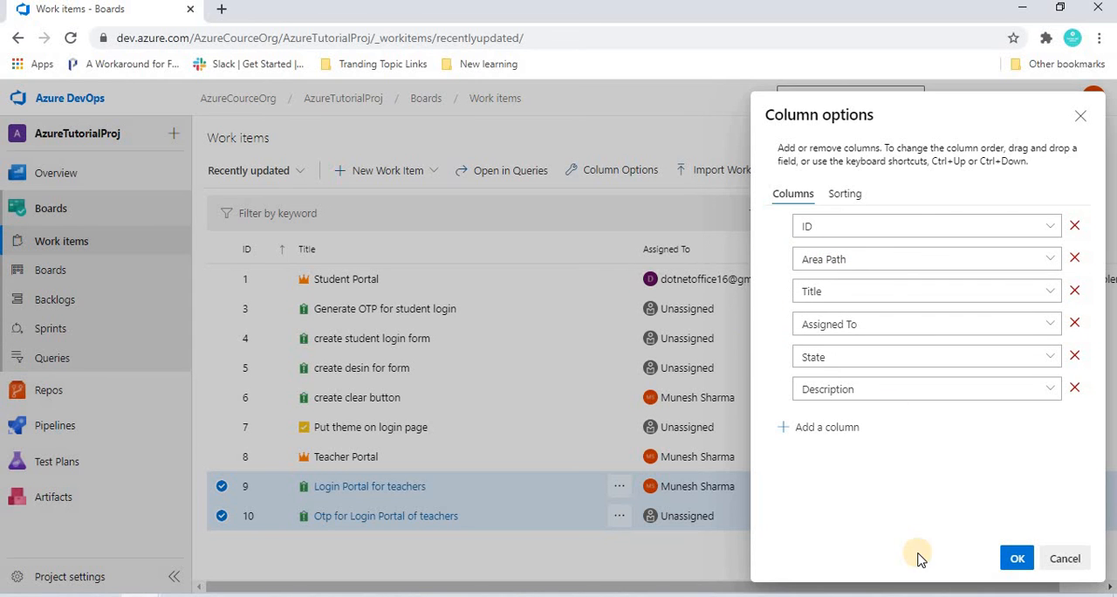
pyautogui.click(1018, 560)
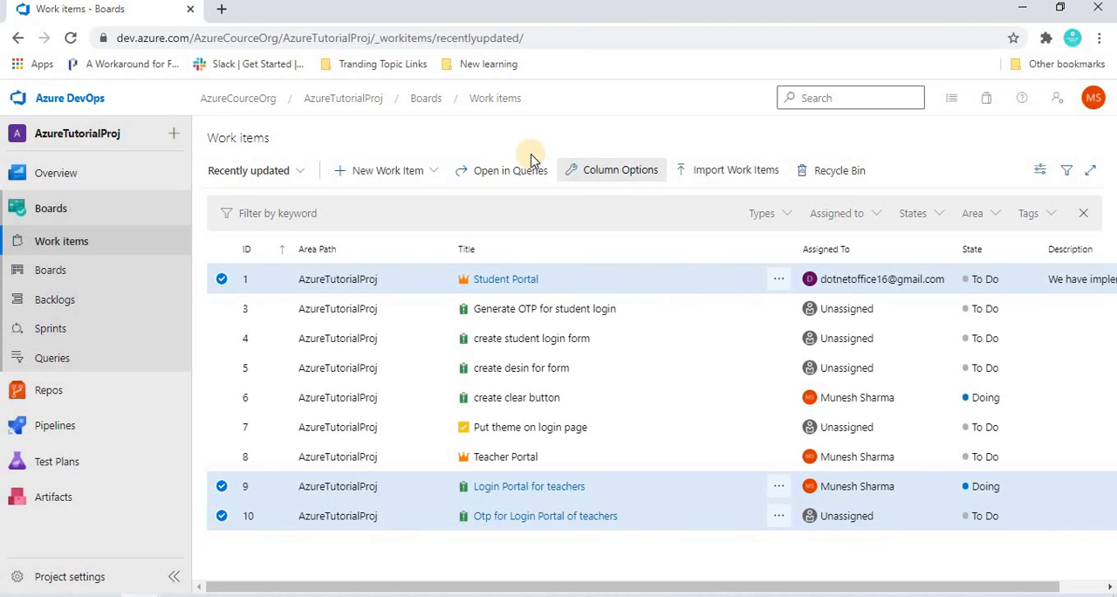
# - Add a column named Validate between To Do and Doing on the team's Issues board and save the board settings
pyautogui.click(59, 279)
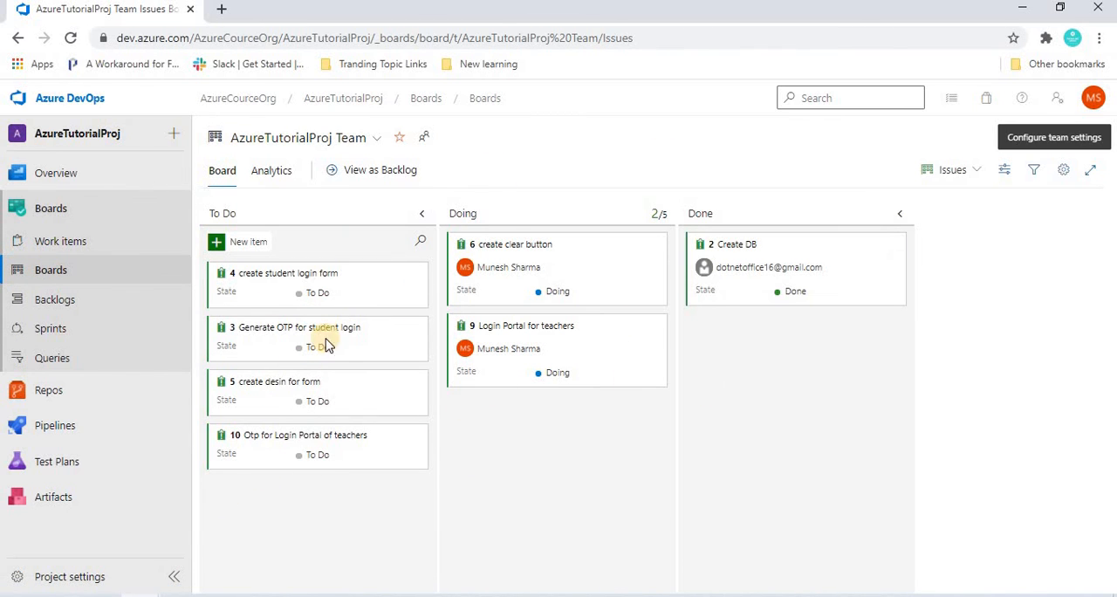
pyautogui.click(1063, 171)
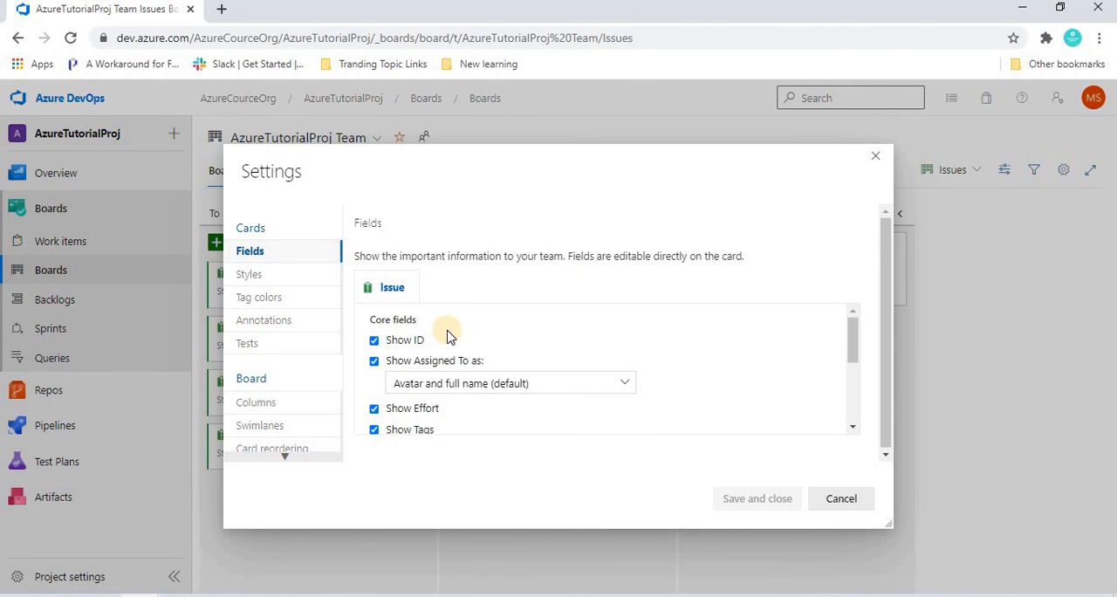
pyautogui.click(257, 407)
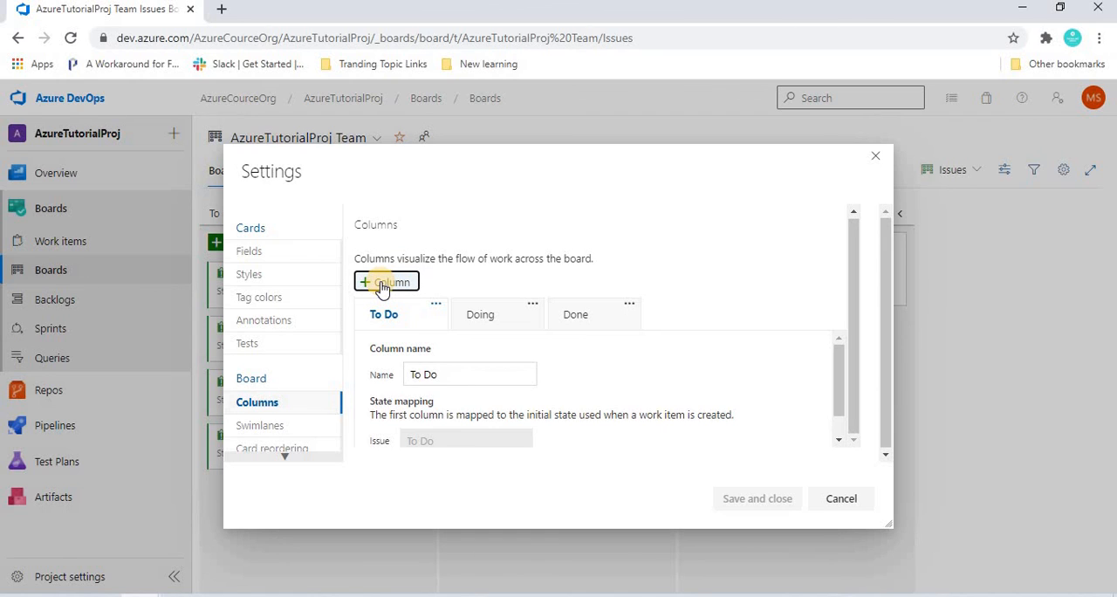
pyautogui.click(381, 283)
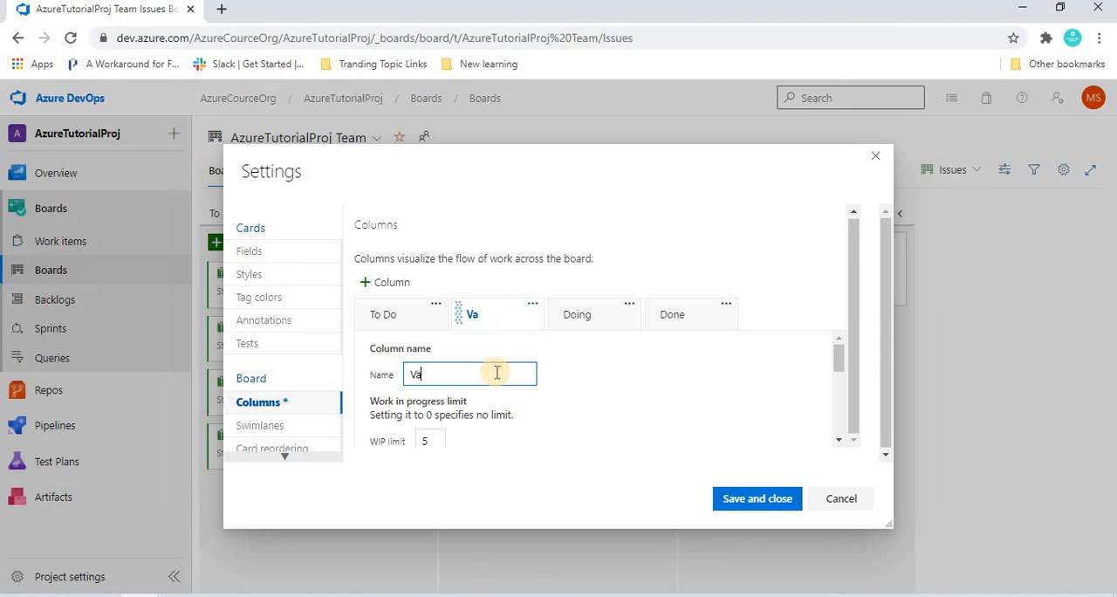
pyautogui.click(725, 503)
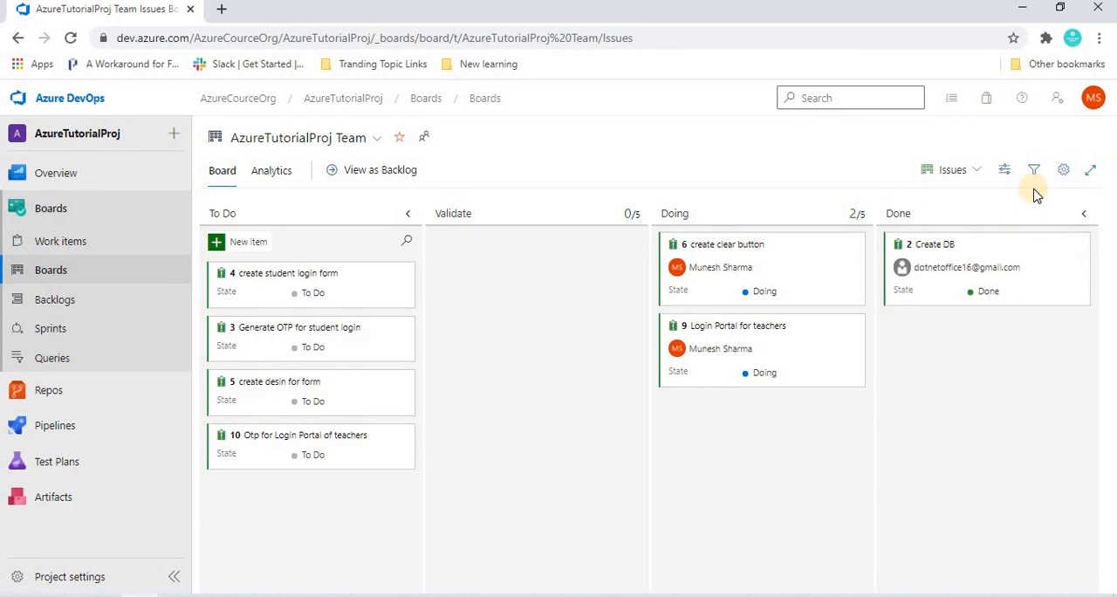
# - Examine the team backlog's column options, including the choices for adding a rollup column, and leave them without applying changes
pyautogui.click(54, 300)
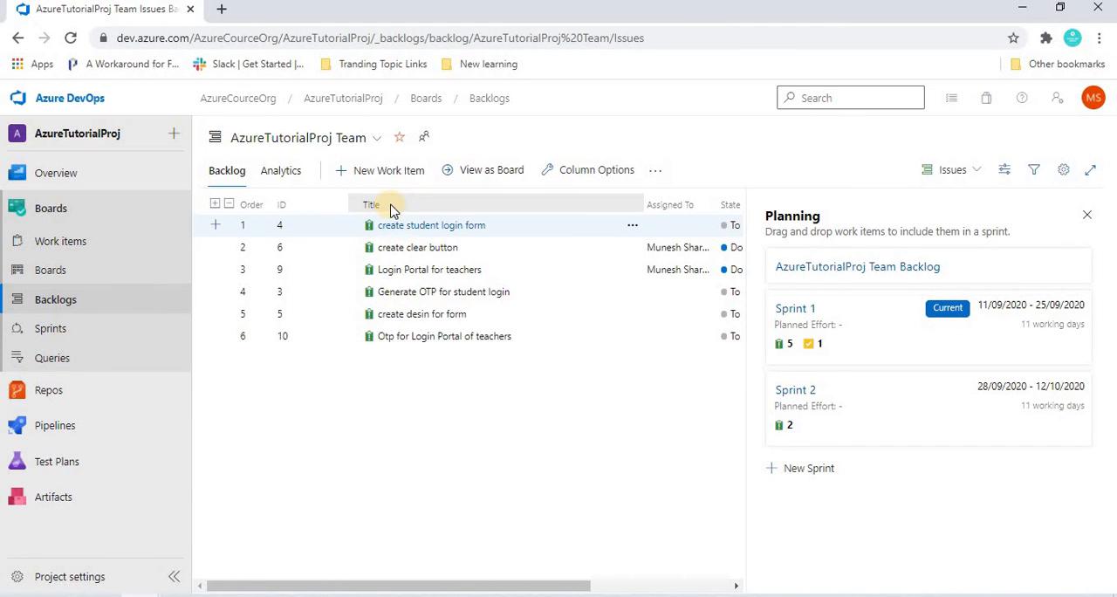
pyautogui.click(594, 171)
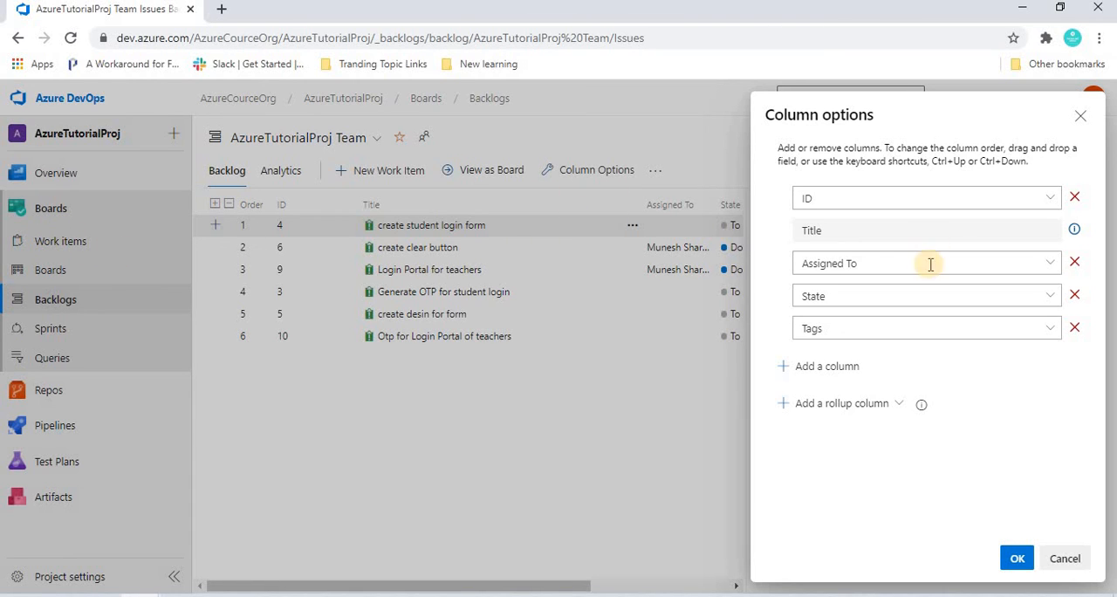
pyautogui.moveTo(1075, 232)
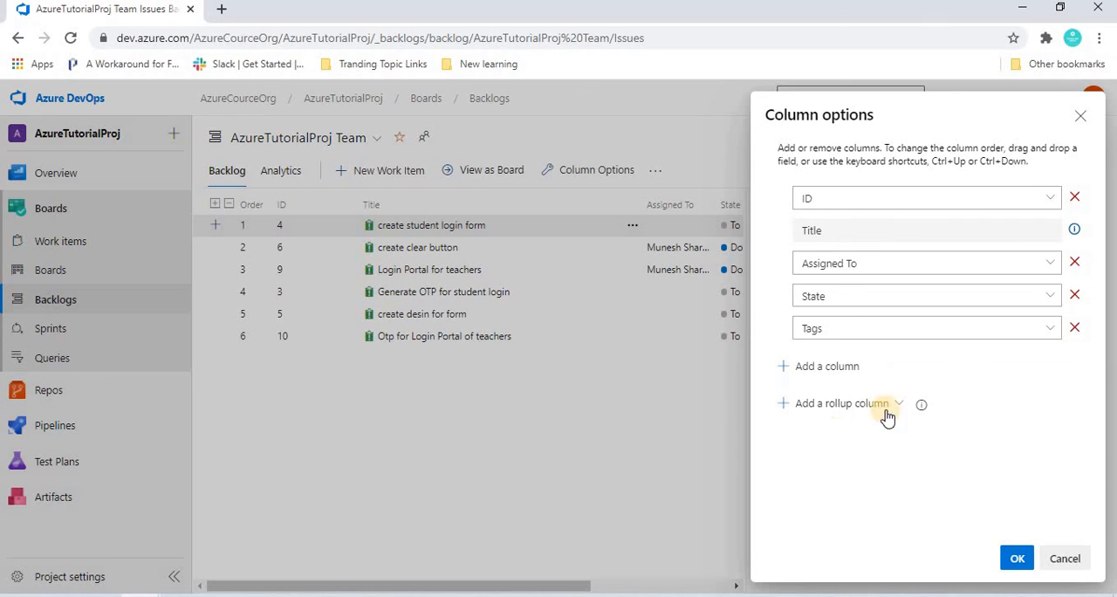
pyautogui.click(842, 408)
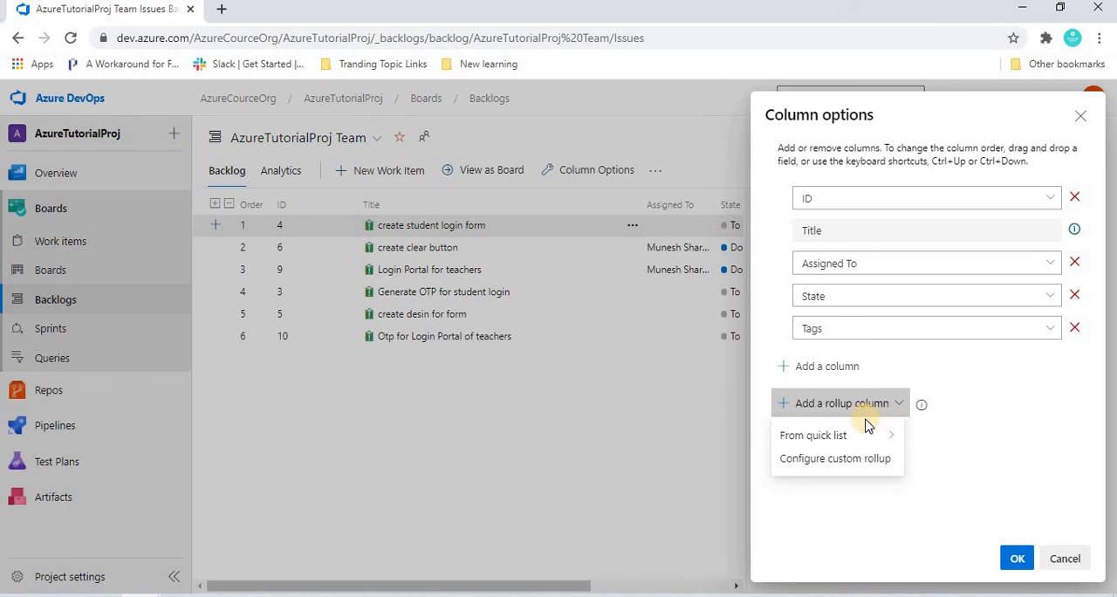
pyautogui.click(829, 439)
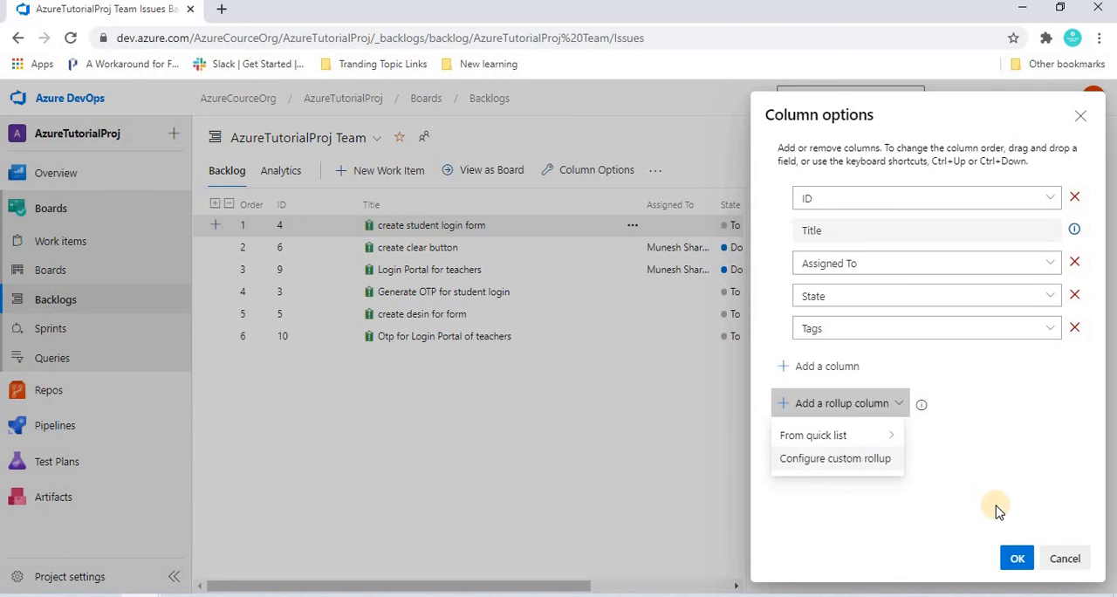
pyautogui.click(1067, 560)
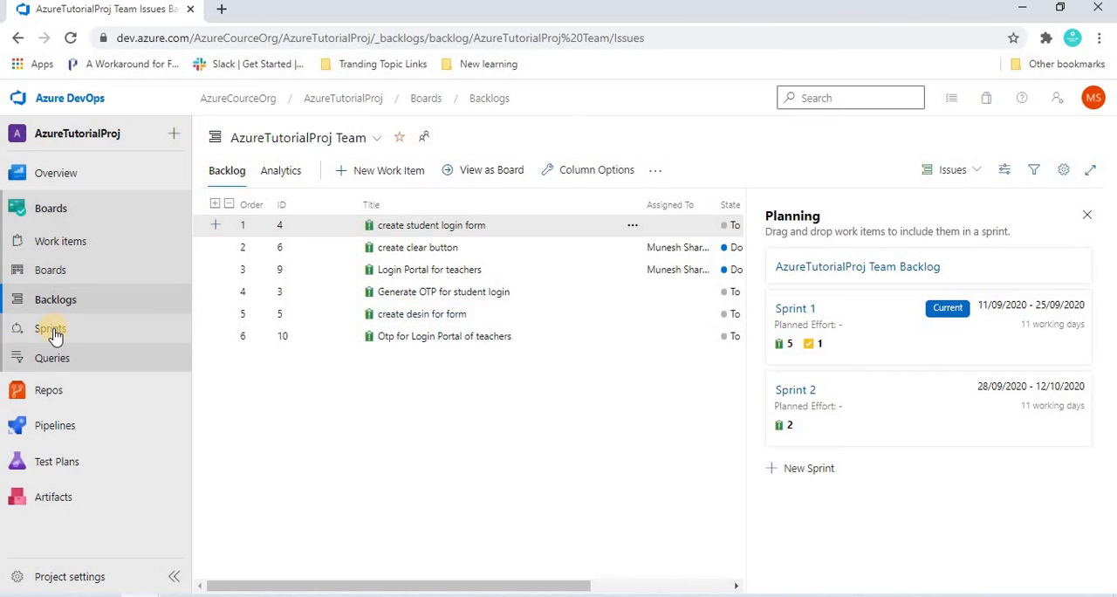
# - Look over the Sprint 1 backlog and the Queries page, ending back at the work items list
pyautogui.click(50, 332)
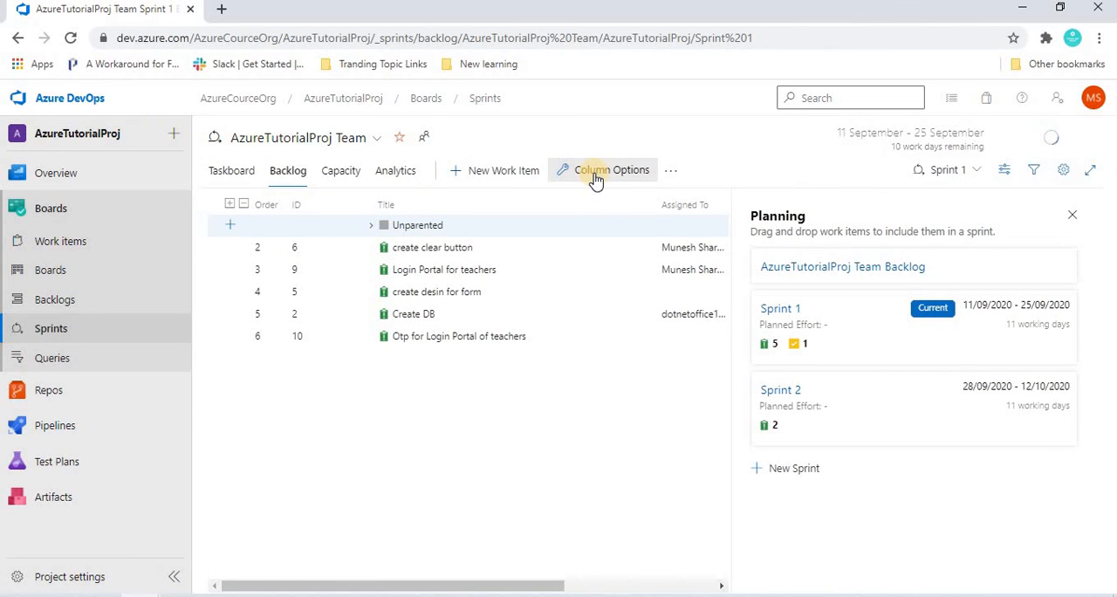
pyautogui.click(55, 358)
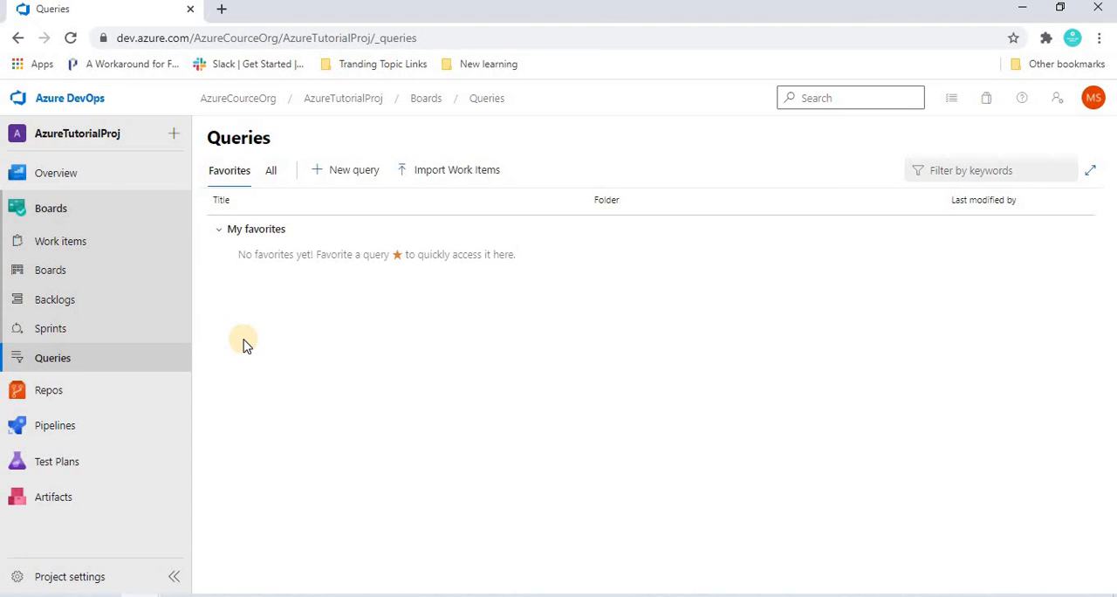
pyautogui.click(67, 240)
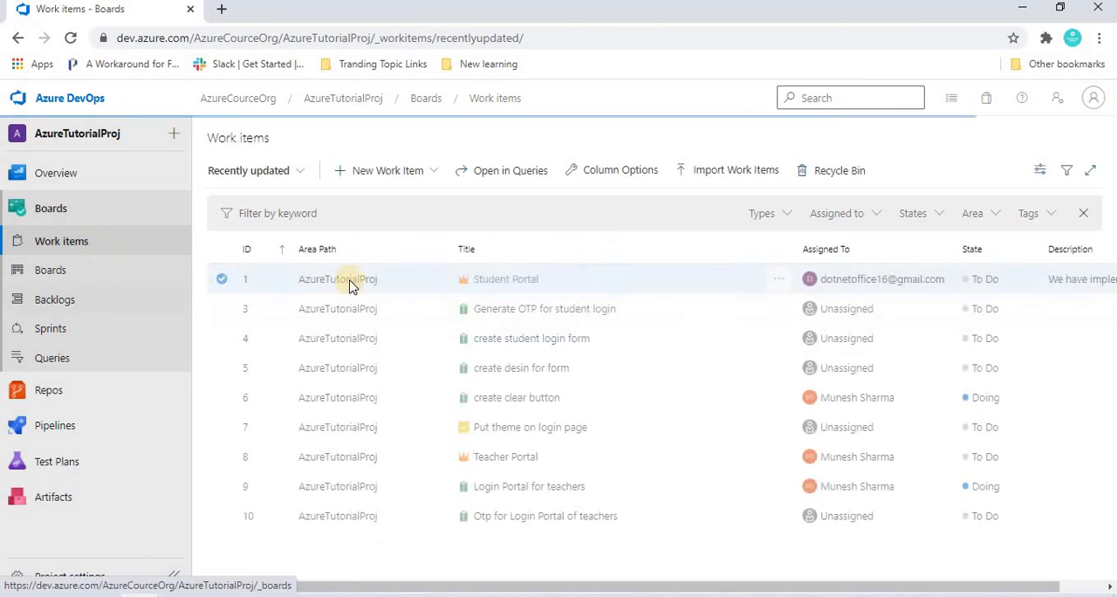